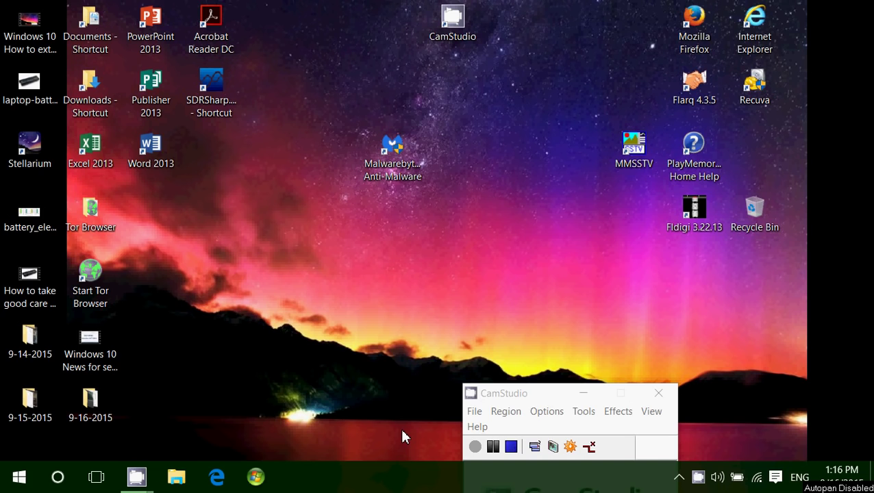
# - Right-click the Start button to bring up the Win+X system tools menu
pyautogui.rightClick(19, 483)
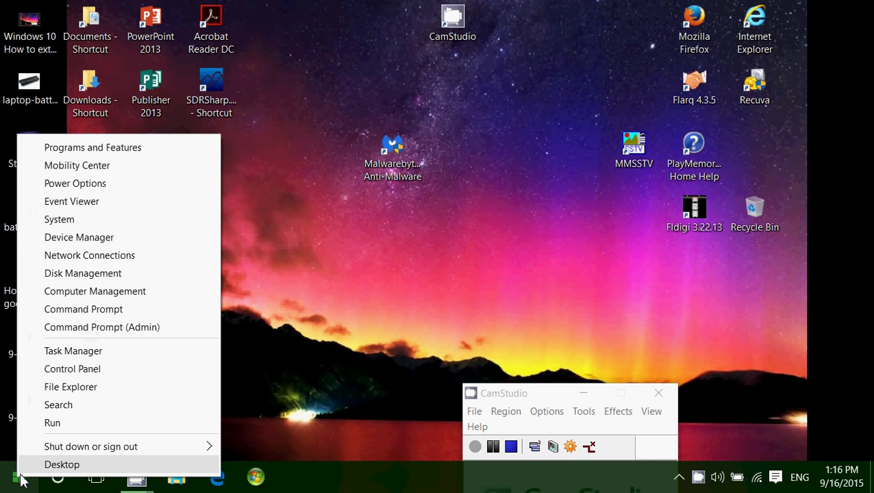
# - Launch Event Viewer from the Win+X menu to show the Overview and Summary page
pyautogui.click(71, 201)
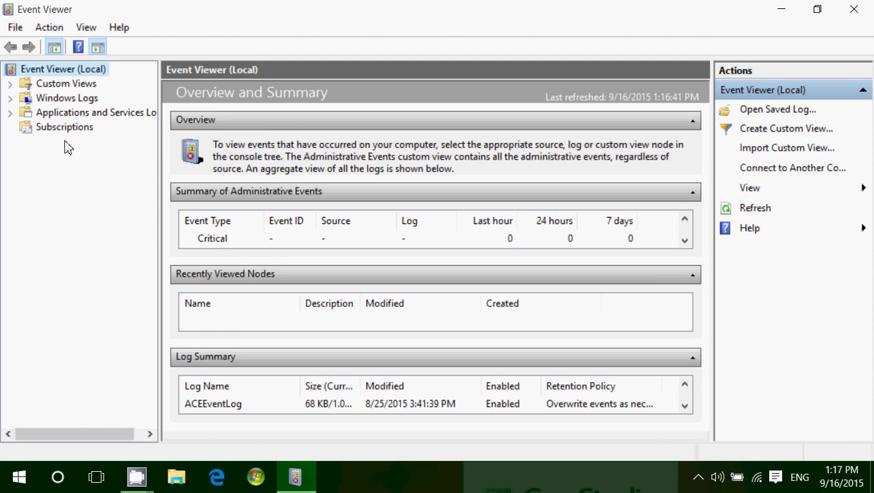
# - Select Custom Views, then open and cancel the Open Saved Log dialog
pyautogui.click(61, 90)
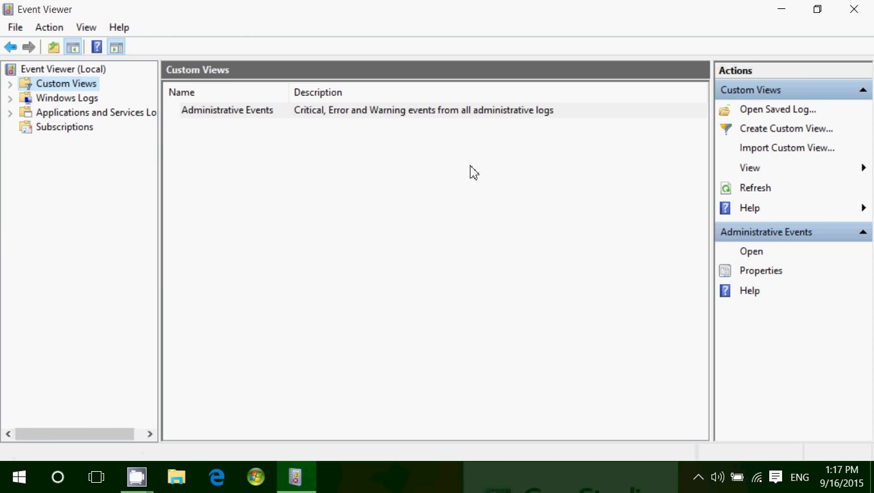
pyautogui.click(755, 115)
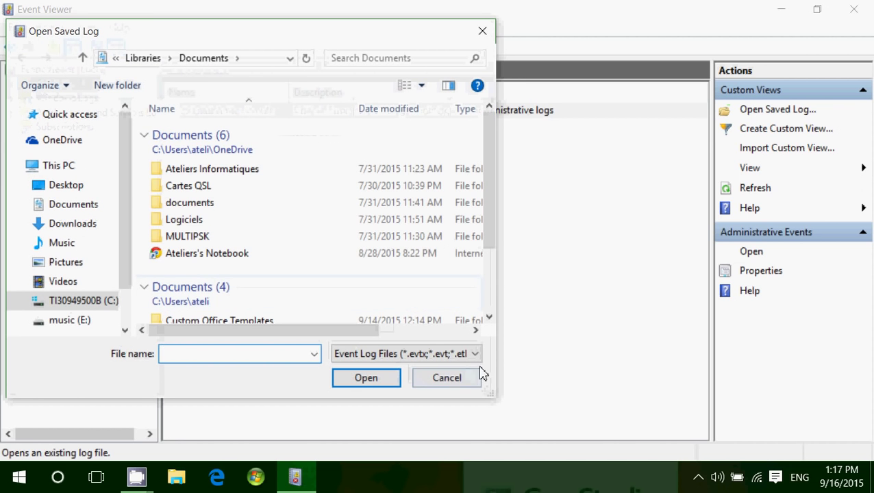
pyautogui.click(449, 385)
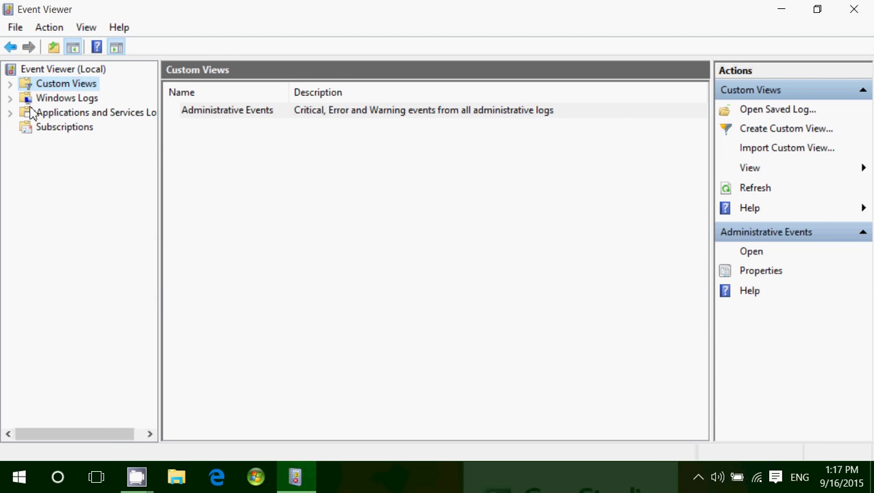
# - Expand Custom Views and select Administrative Events, listing 4,684 errors and warnings
pyautogui.click(10, 85)
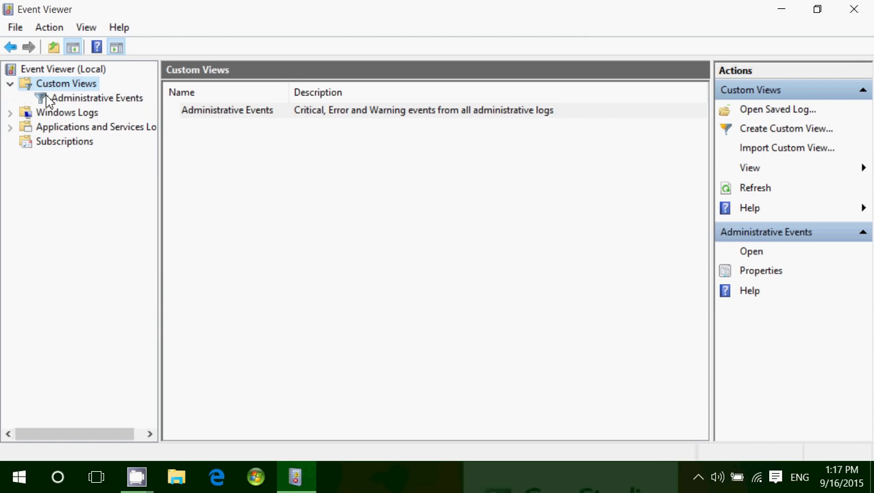
pyautogui.click(66, 102)
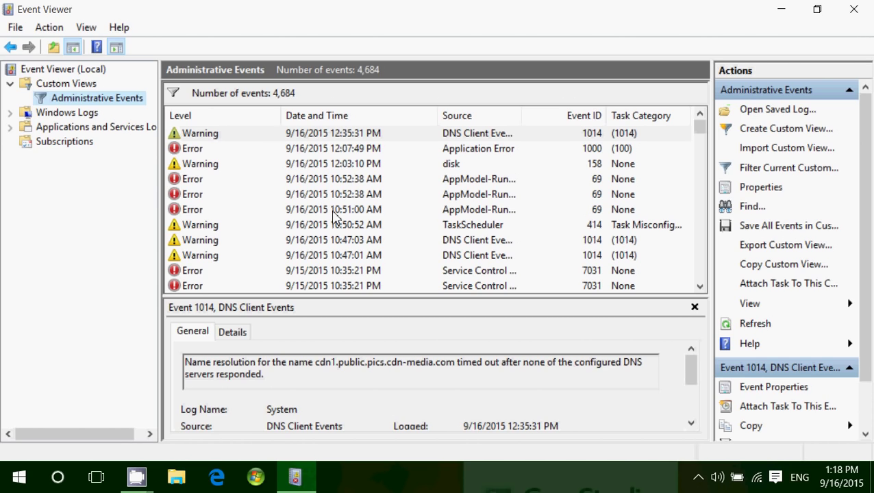
# - Inspect the 12:07:49 PM event 1000 where PotPlayerMini64.exe faulted in WININET.dll
pyautogui.scroll(-5, 334, 216)
pyautogui.scroll(5, 335, 218)
pyautogui.click(197, 150)
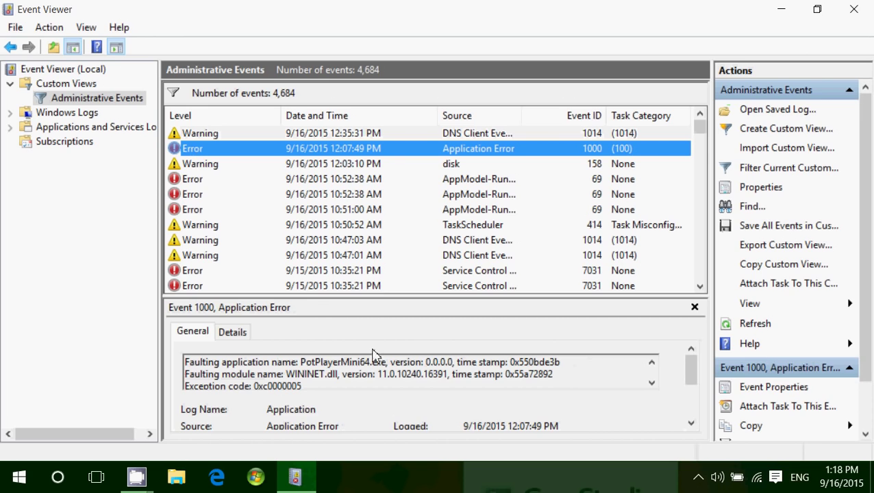
pyautogui.scroll(-3, 397, 399)
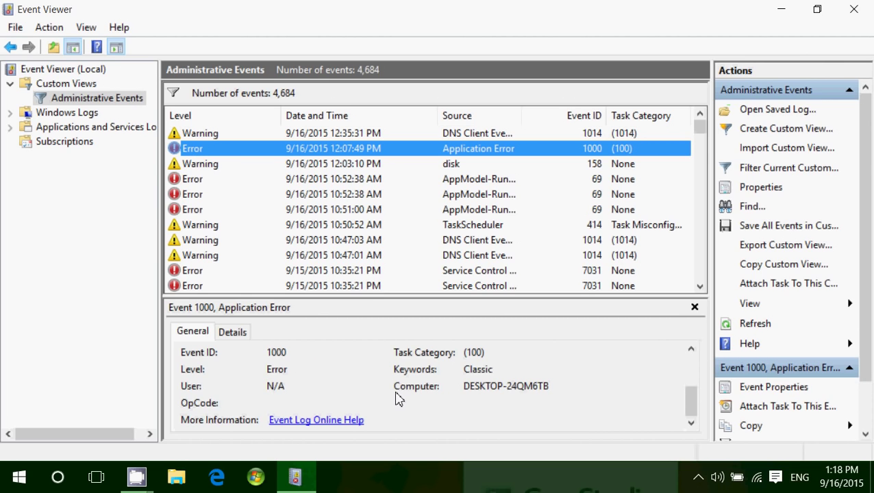
pyautogui.scroll(3, 398, 399)
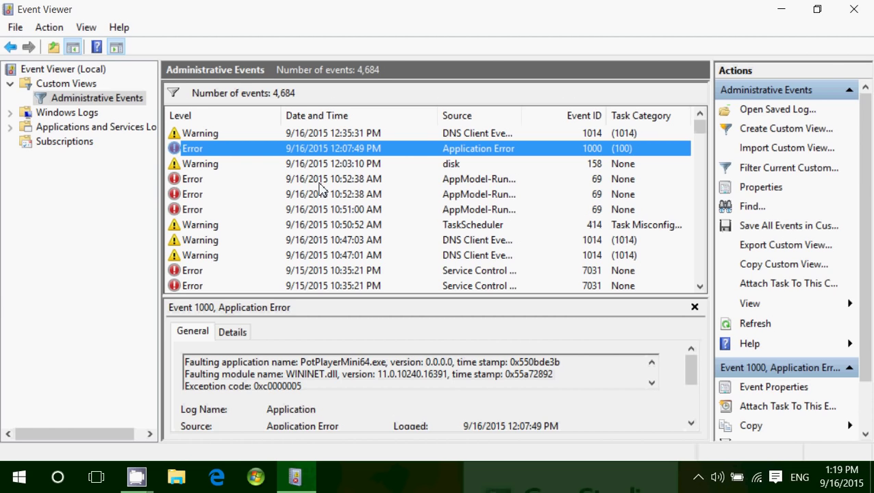
# - Expand Windows Logs, open the Application log, and view the event 1000 and 903 details
pyautogui.click(61, 115)
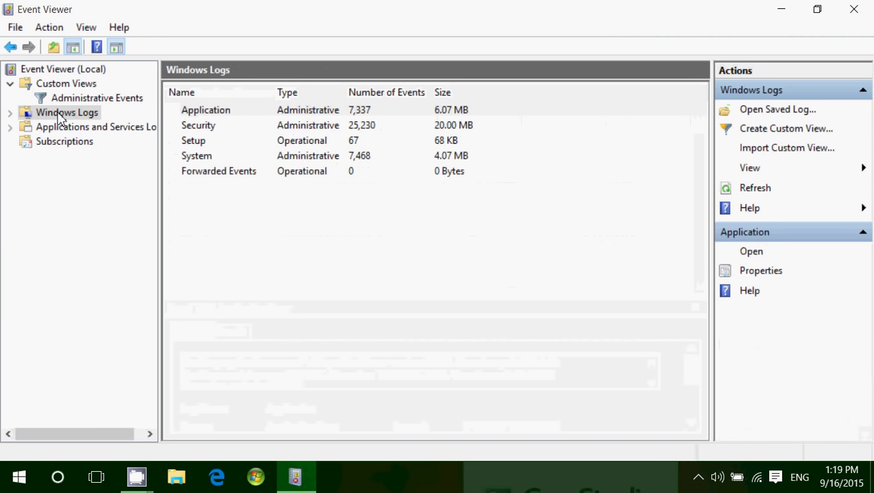
pyautogui.click(11, 113)
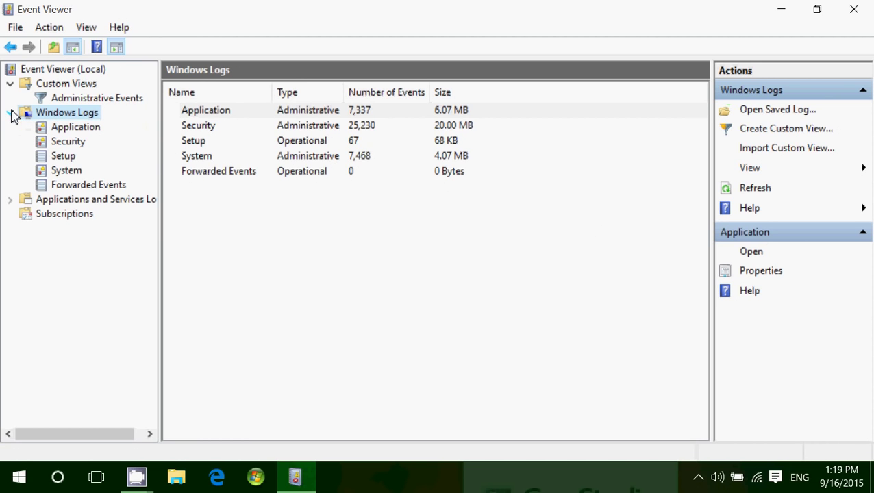
pyautogui.click(83, 131)
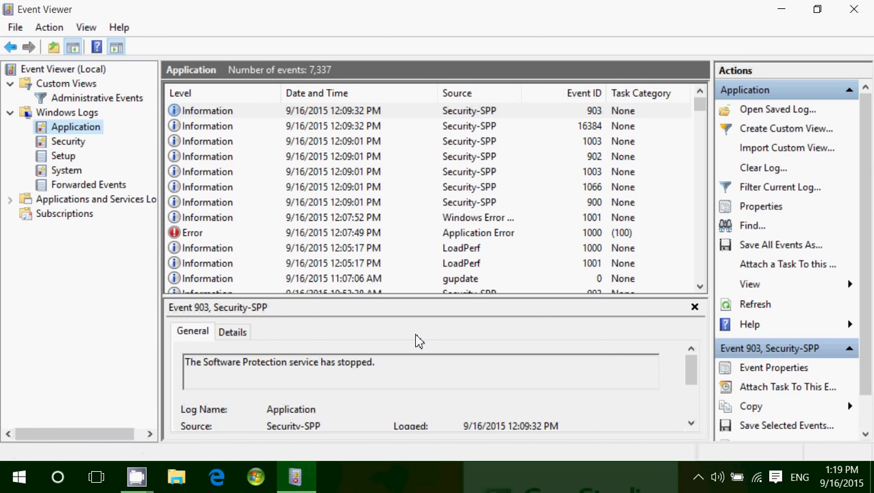
pyautogui.click(231, 238)
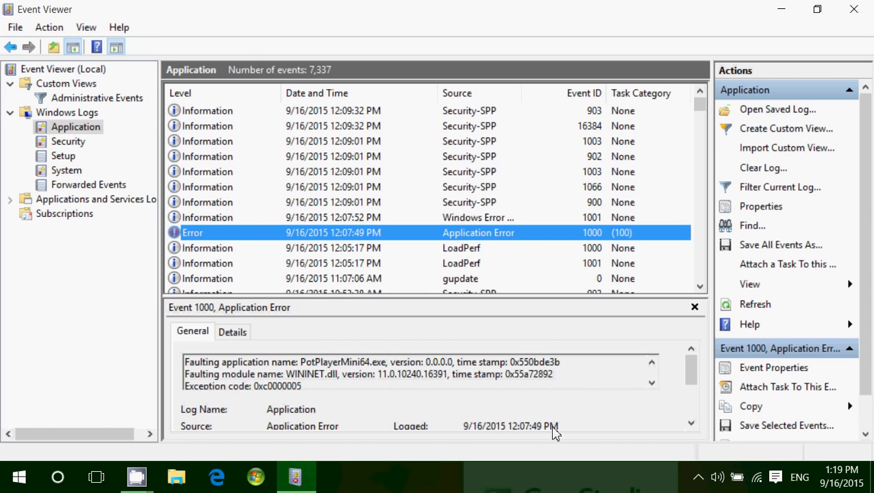
pyautogui.click(202, 112)
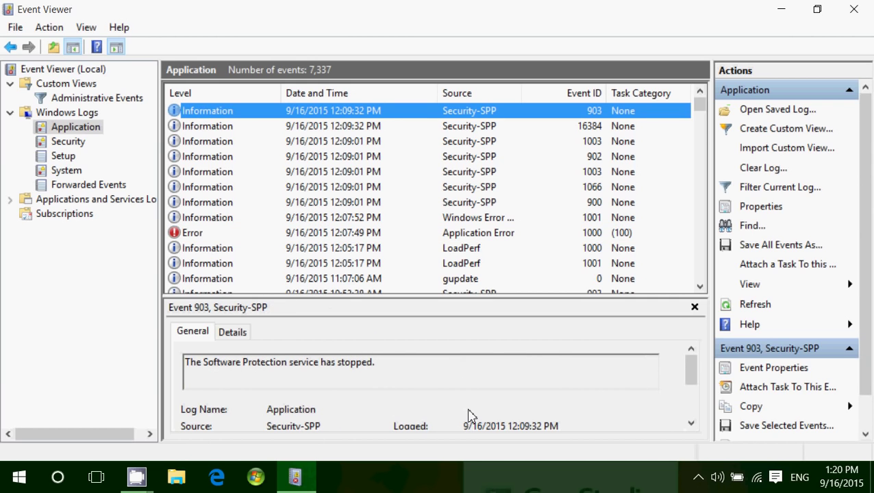
# - View event 1003's full properties, check event 902, then switch to the Security log
pyautogui.click(233, 141)
pyautogui.doubleClick(233, 141)
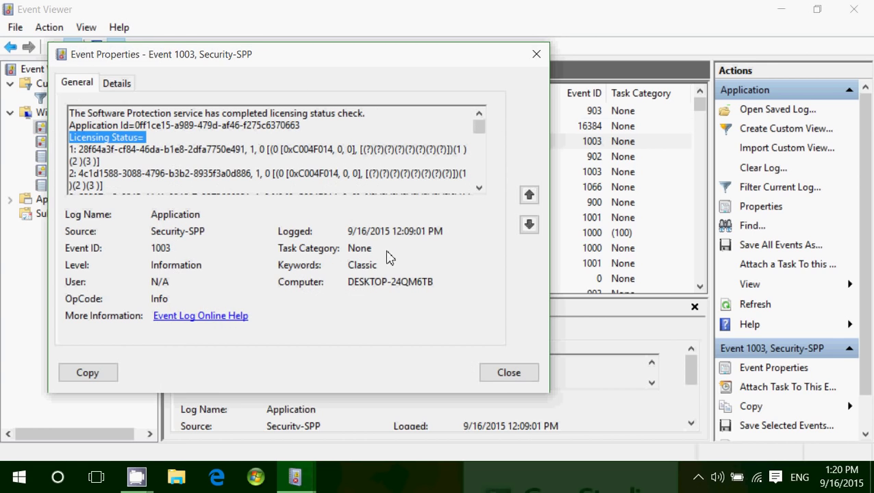
pyautogui.click(535, 378)
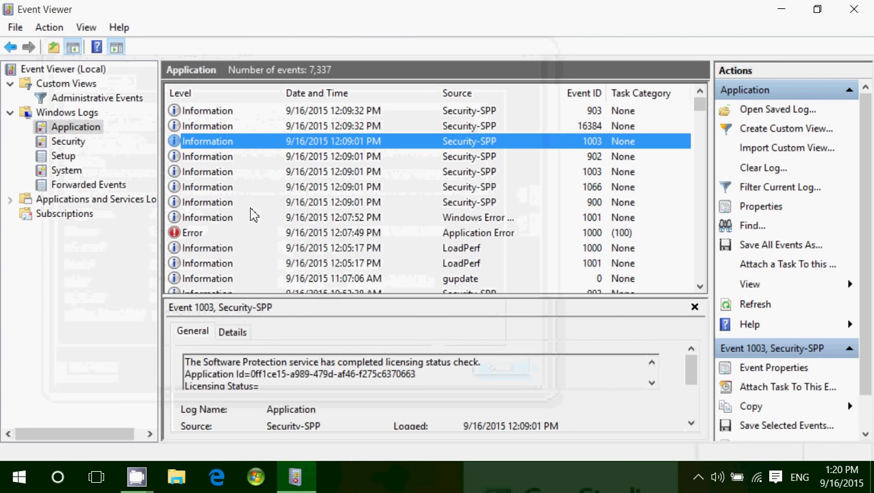
pyautogui.click(232, 161)
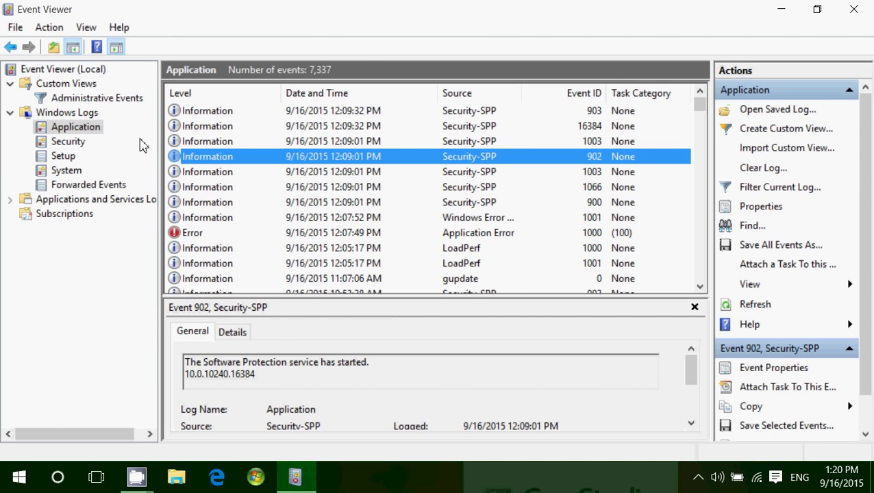
pyautogui.click(70, 144)
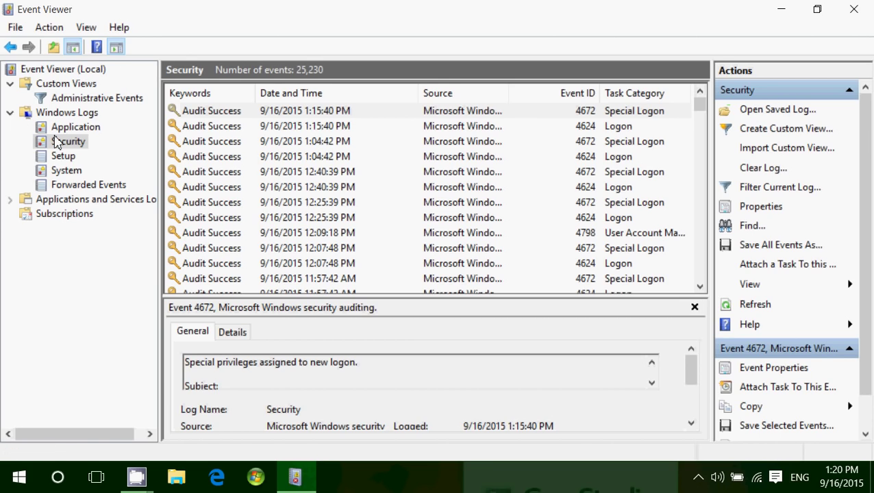
# - Glance at the Setup log, then open the System log and scroll its events
pyautogui.click(68, 162)
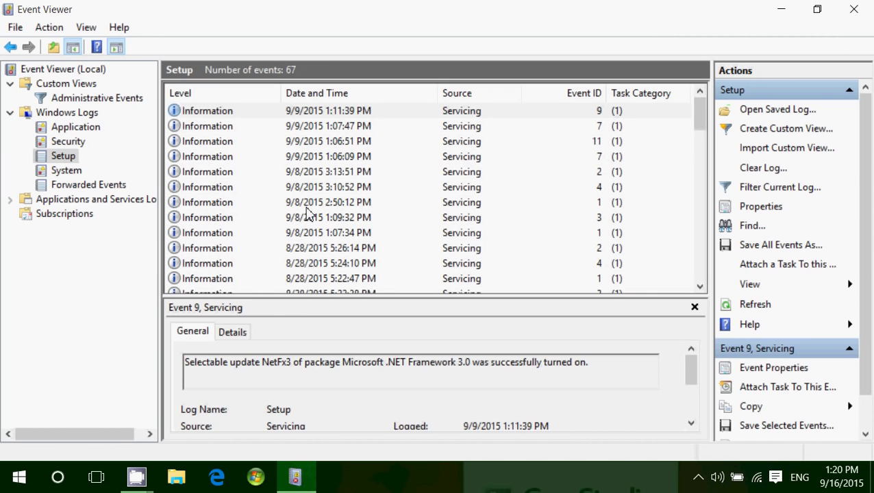
pyautogui.click(70, 171)
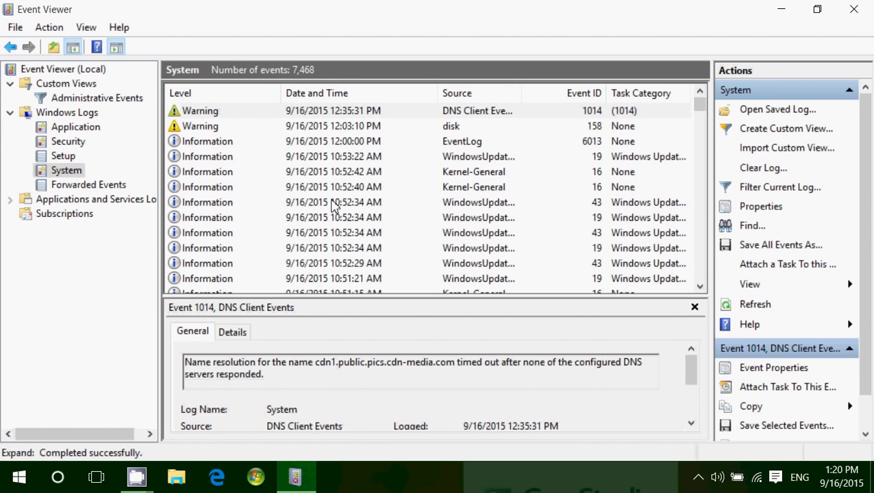
pyautogui.scroll(-10, 334, 206)
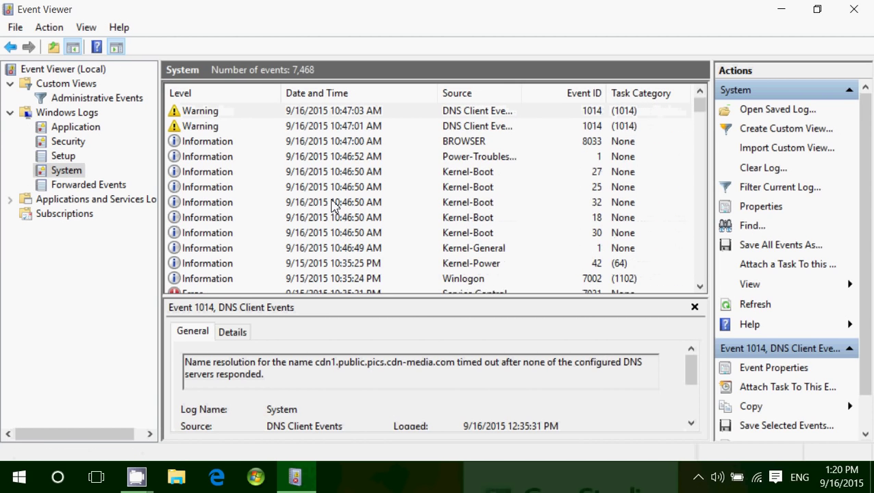
pyautogui.scroll(-1, 333, 206)
pyautogui.scroll(-2, 334, 205)
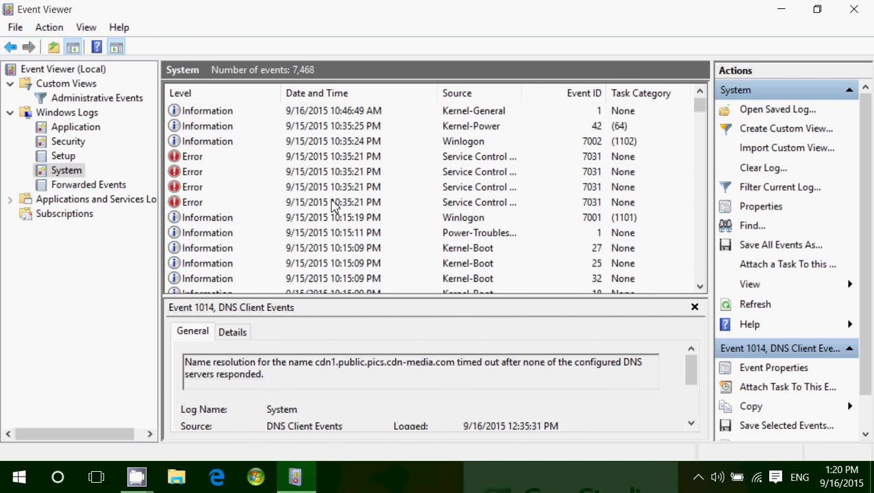
# - Inspect the 7031 errors for Sync Host, Contact Data and User Data Storage_Session4 services
pyautogui.click(365, 207)
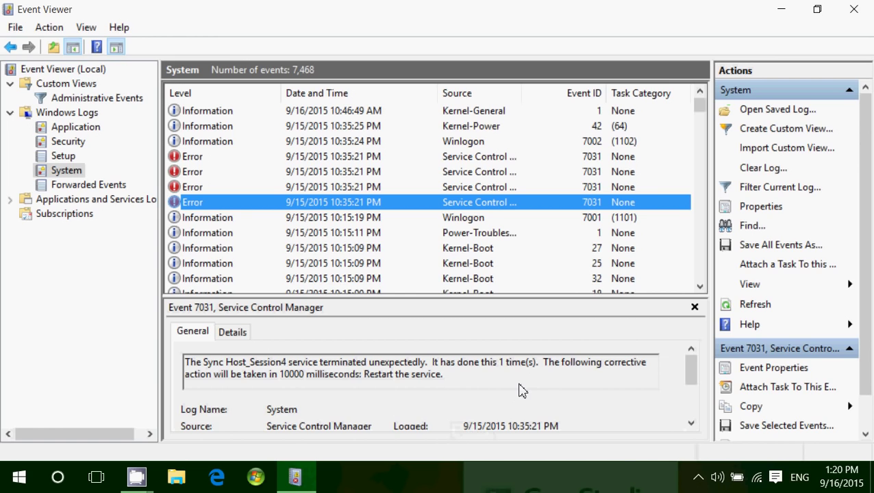
pyautogui.click(245, 188)
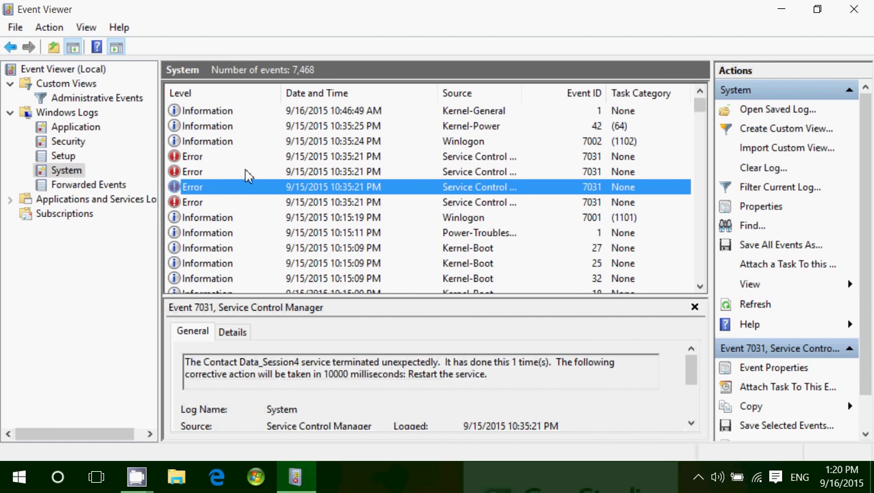
pyautogui.click(250, 171)
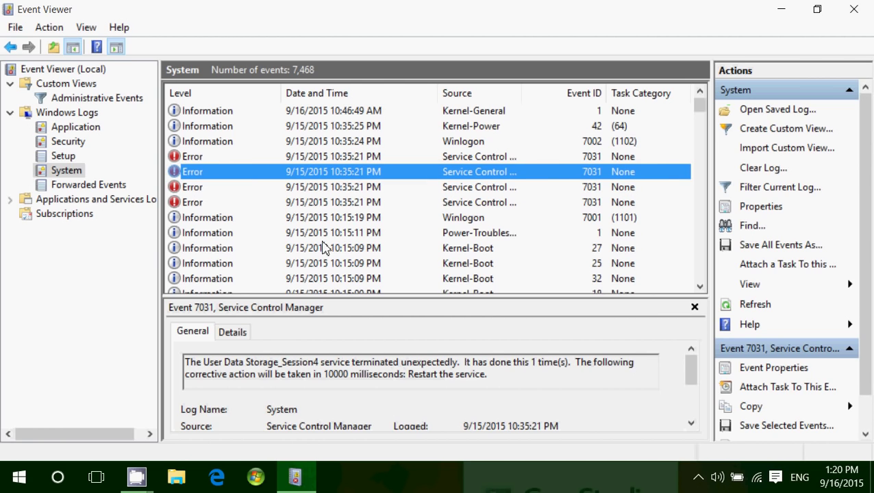
pyautogui.scroll(-5, 325, 248)
pyautogui.scroll(6, 324, 248)
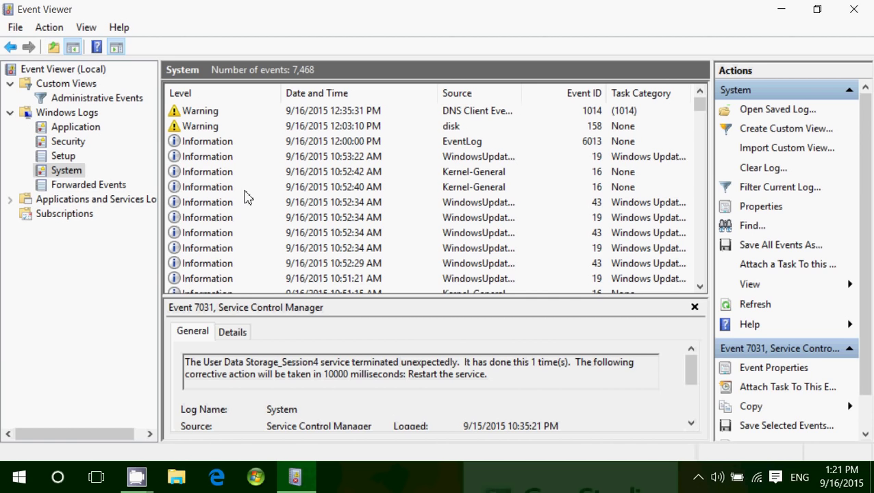
pyautogui.scroll(-8, 248, 197)
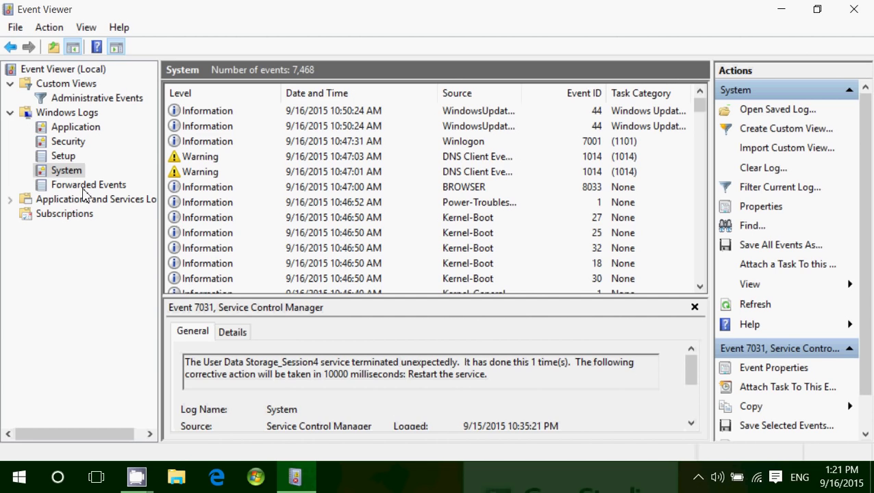
# - Glance at Forwarded Events, then return to the System log and scroll its events
pyautogui.click(84, 187)
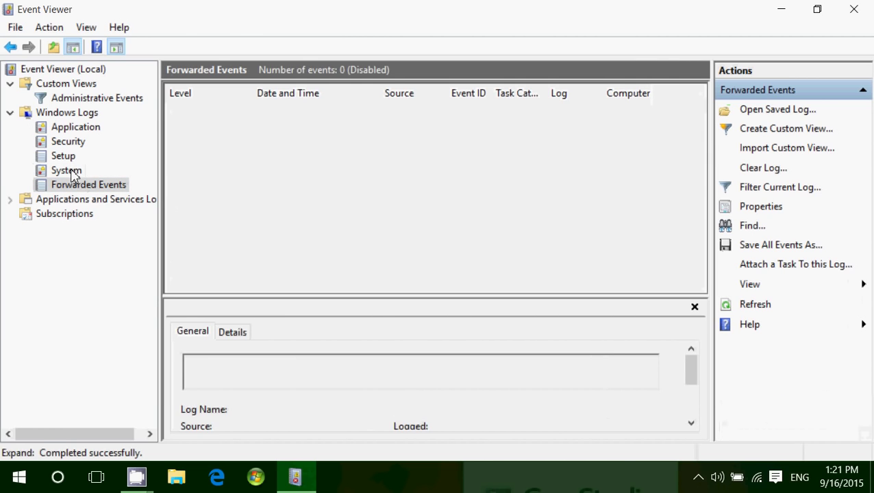
pyautogui.click(72, 173)
pyautogui.scroll(-5, 409, 236)
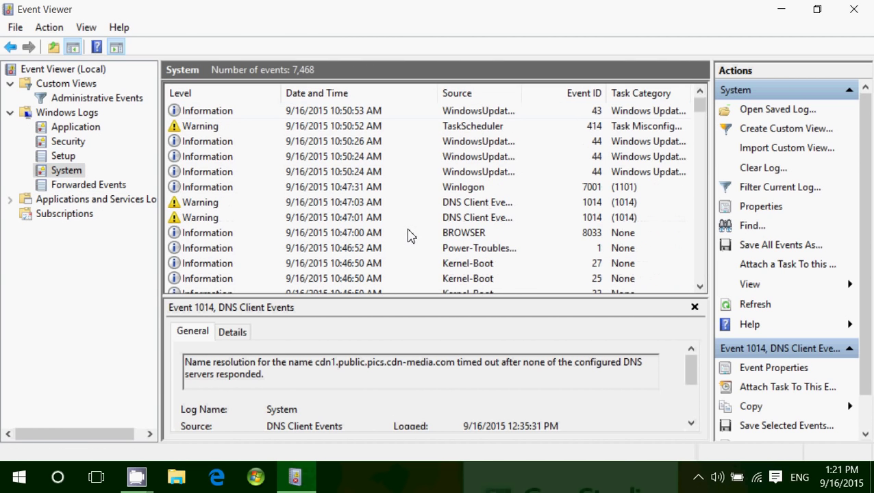
pyautogui.scroll(-4, 409, 236)
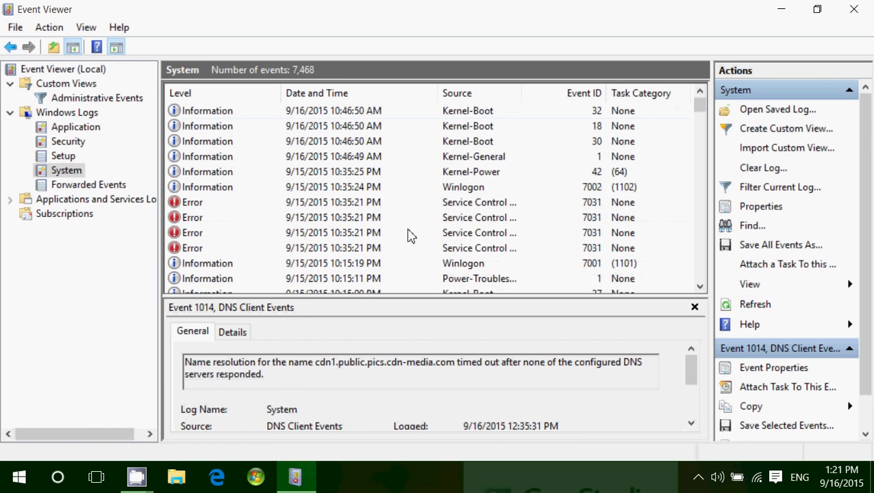
pyautogui.scroll(2, 409, 236)
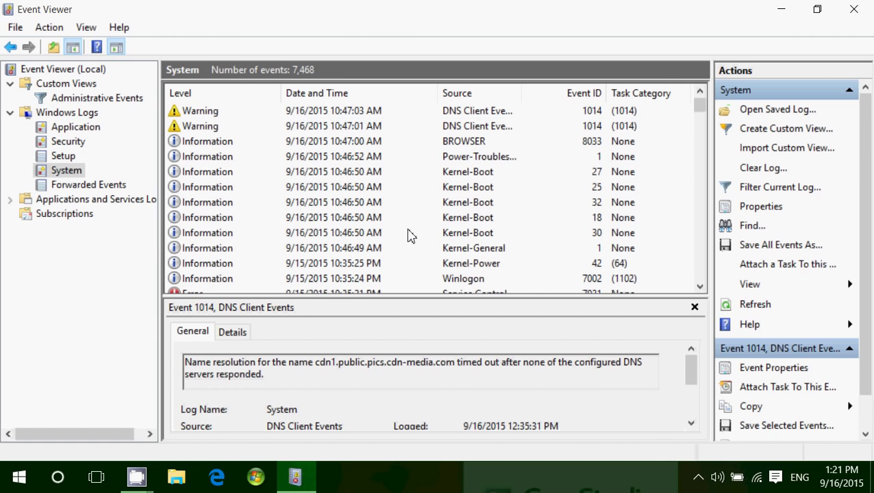
# - Check the fe2.update.microsoft.com DNS timeout and Contact Data_Session4 error, then reopen Forwarded Events
pyautogui.click(451, 130)
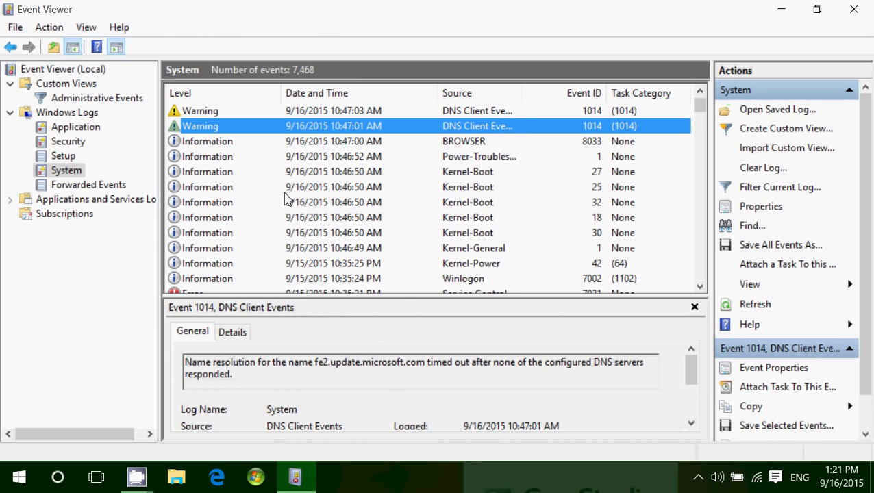
pyautogui.scroll(-3, 249, 226)
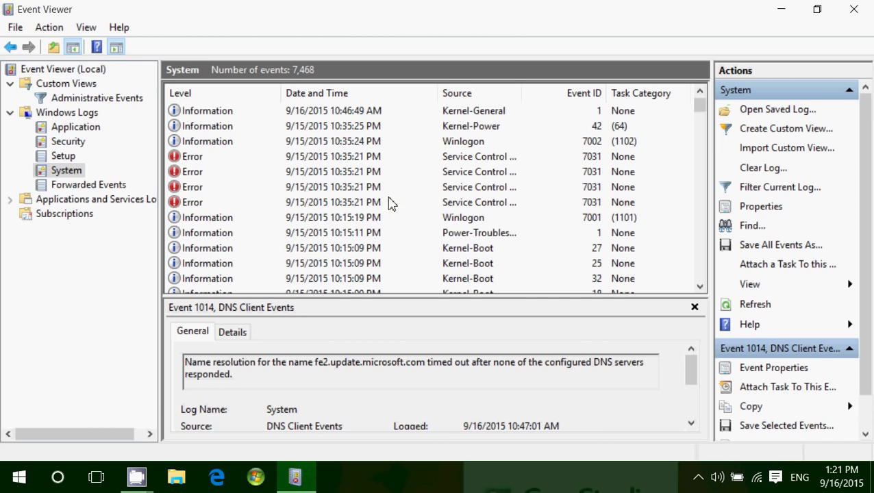
pyautogui.click(413, 192)
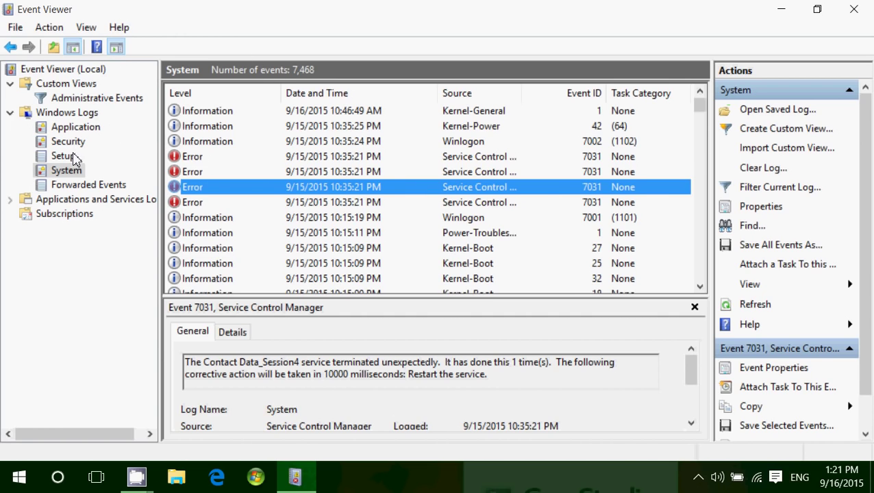
pyautogui.click(73, 187)
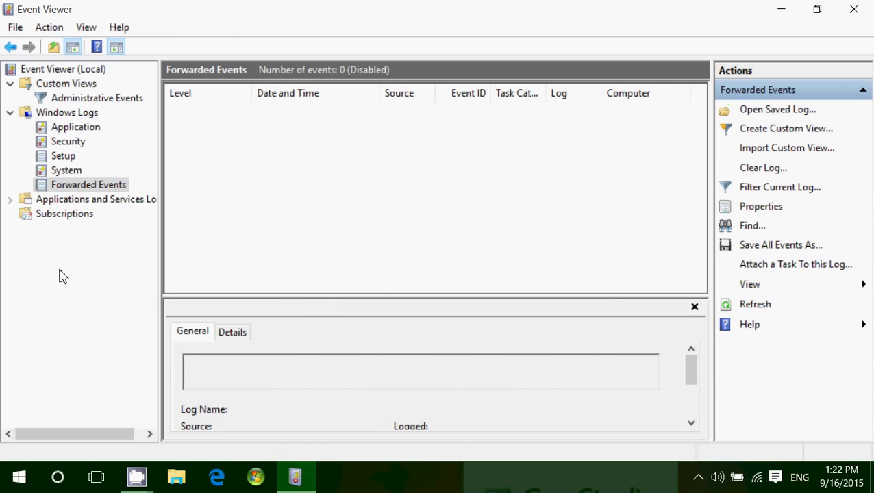
# - Expand Applications and Services Logs and view ACEEventLog, Hardware Events, Internet Explorer, Key Management Service, Media Center
pyautogui.click(9, 201)
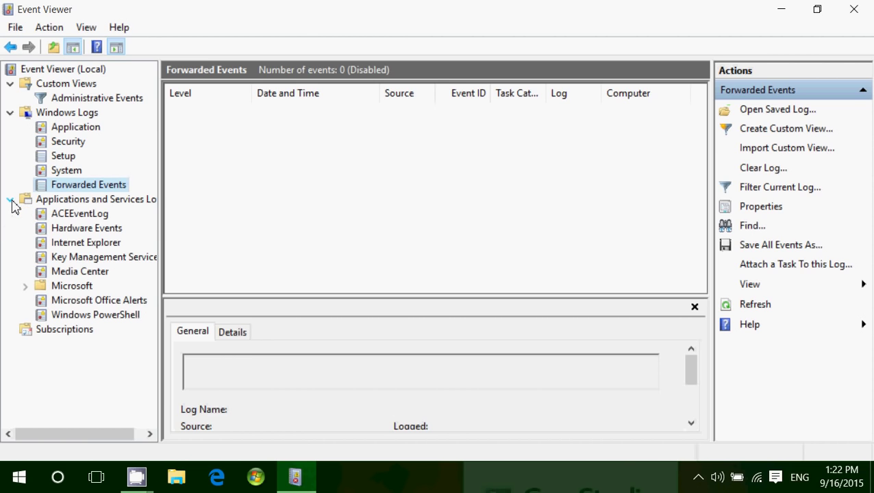
pyautogui.click(108, 215)
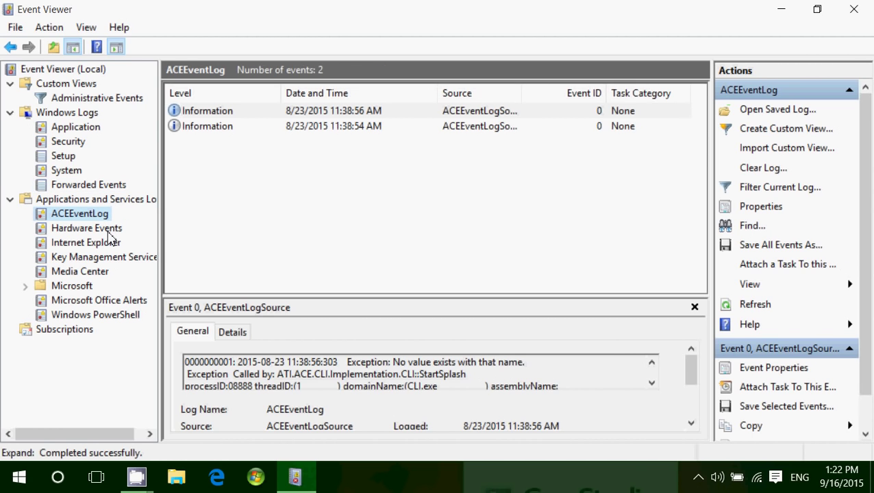
pyautogui.click(108, 232)
pyautogui.click(107, 247)
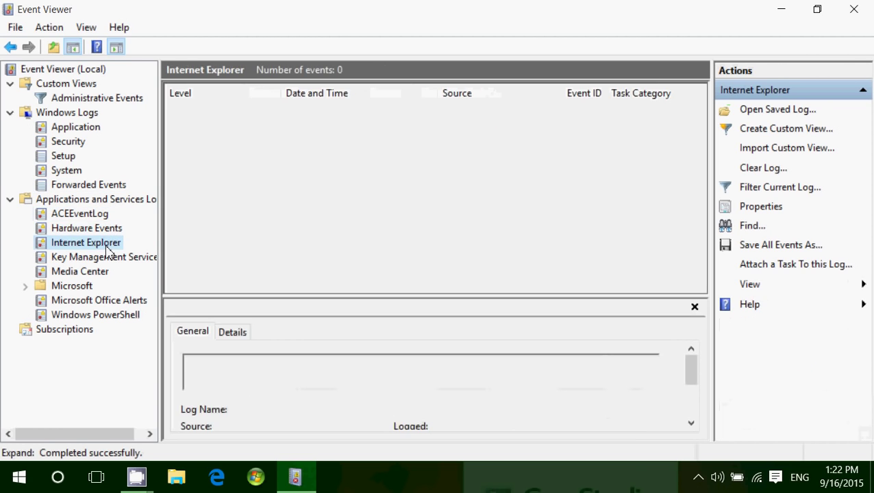
pyautogui.click(108, 264)
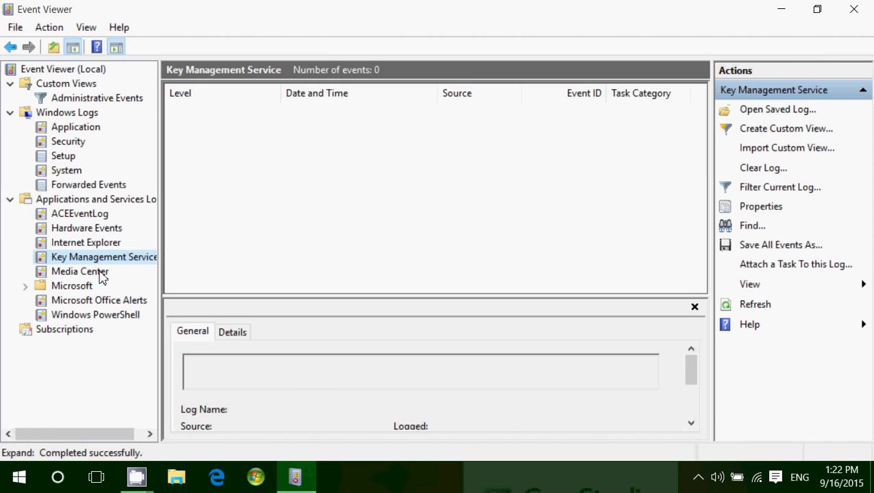
pyautogui.click(99, 274)
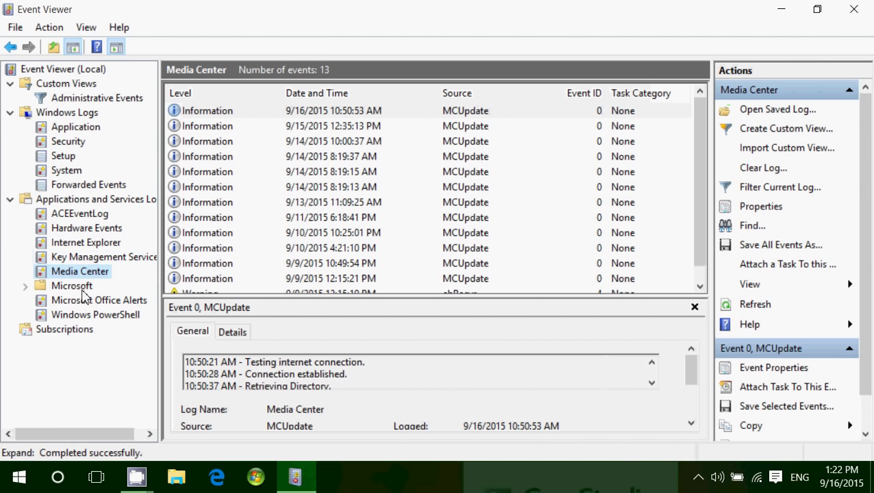
# - View the Microsoft, Microsoft Office Alerts and Windows PowerShell logs, then Subscriptions
pyautogui.click(82, 290)
pyautogui.click(85, 303)
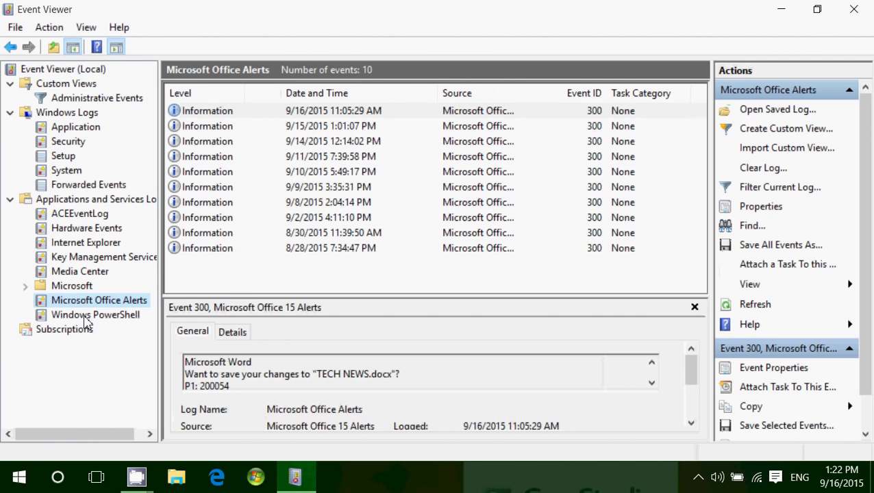
pyautogui.click(85, 319)
pyautogui.click(69, 330)
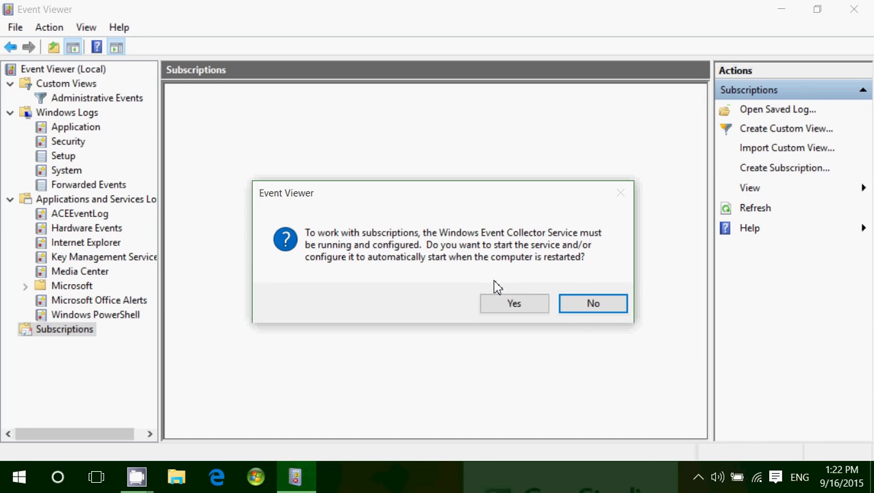
# - Decline the Windows Event Collector Service prompt, leaving the Subscriptions list empty
pyautogui.click(593, 304)
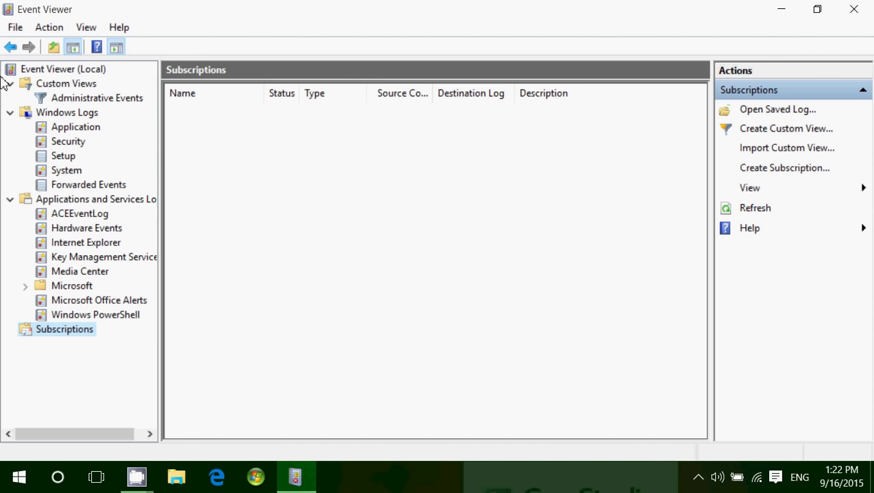
pyautogui.click(16, 28)
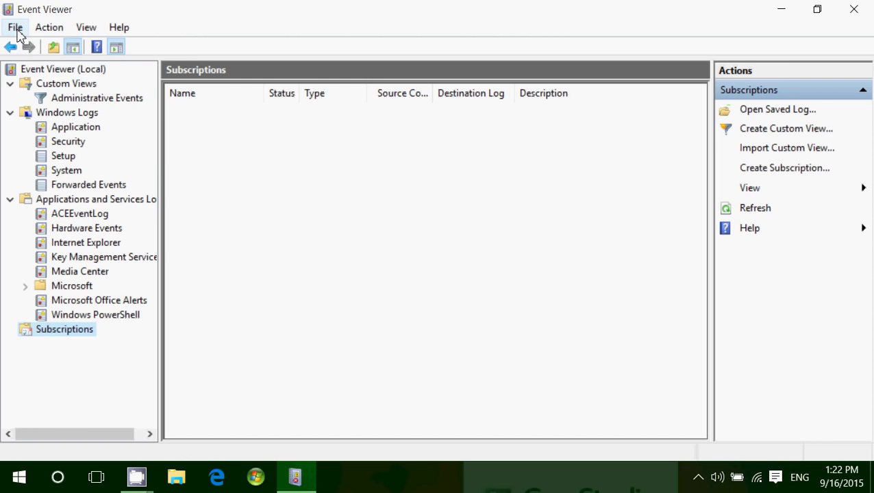
pyautogui.click(44, 29)
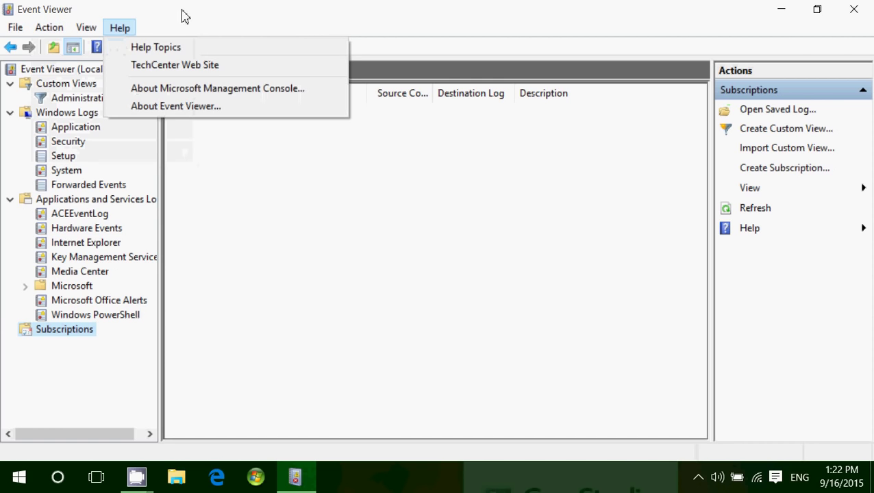
pyautogui.moveTo(15, 31)
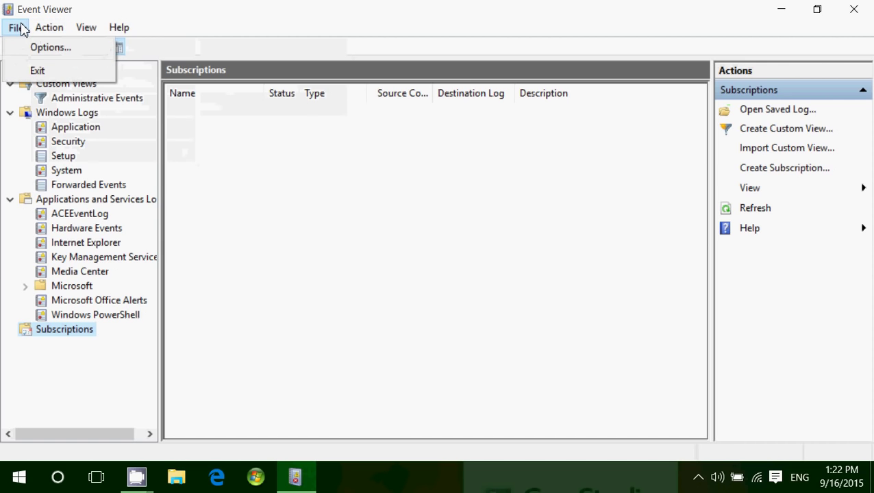
pyautogui.moveTo(41, 35)
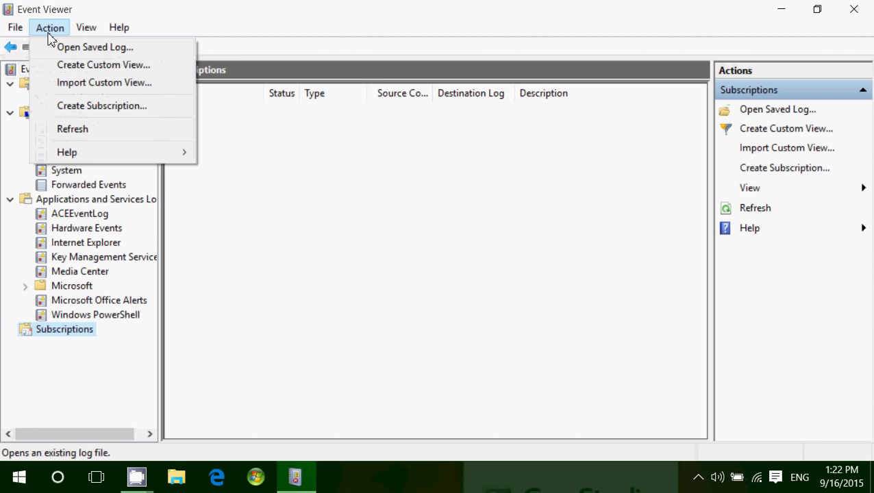
pyautogui.moveTo(81, 38)
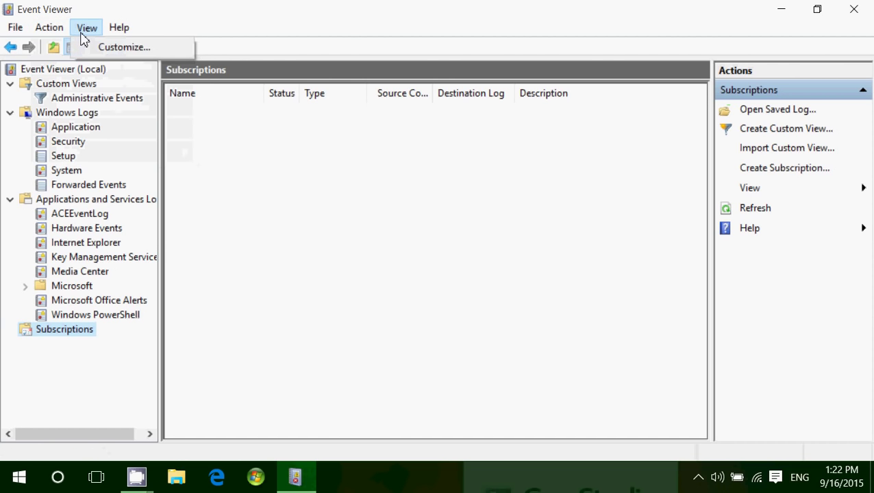
pyautogui.click(374, 10)
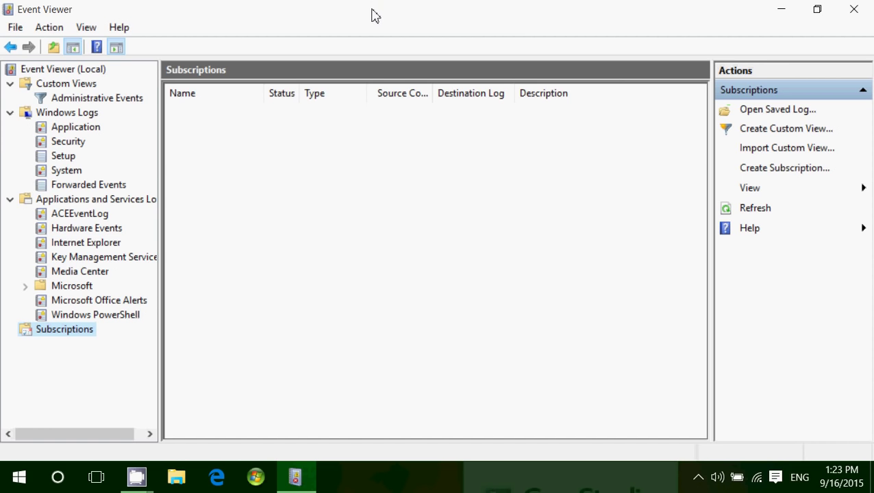
# - Close the Event Viewer window to return to the desktop
pyautogui.click(857, 12)
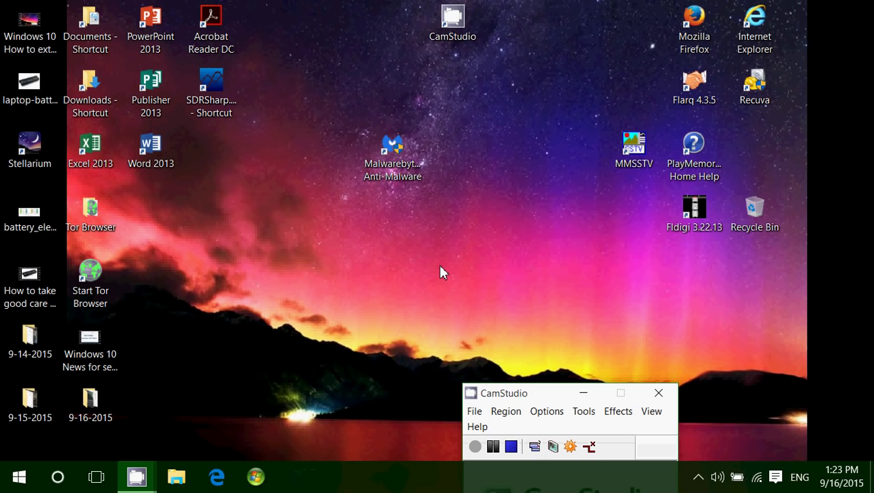